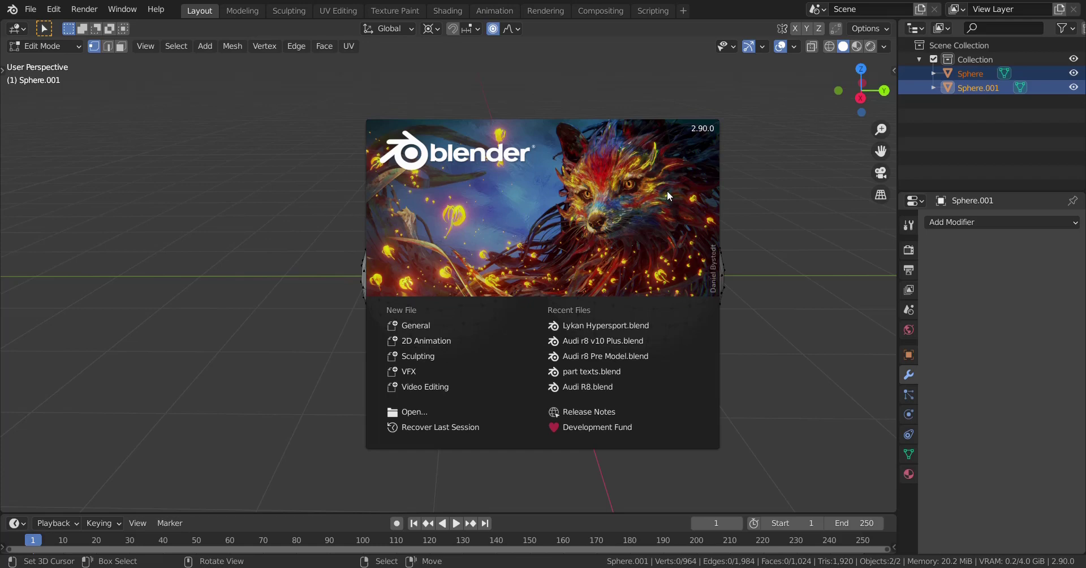
Close the splash screen and compare the two spheres' shading in Object Mode against their topology in Edit Mode.
{"action": "left_click", "coordinate": [667, 191]}
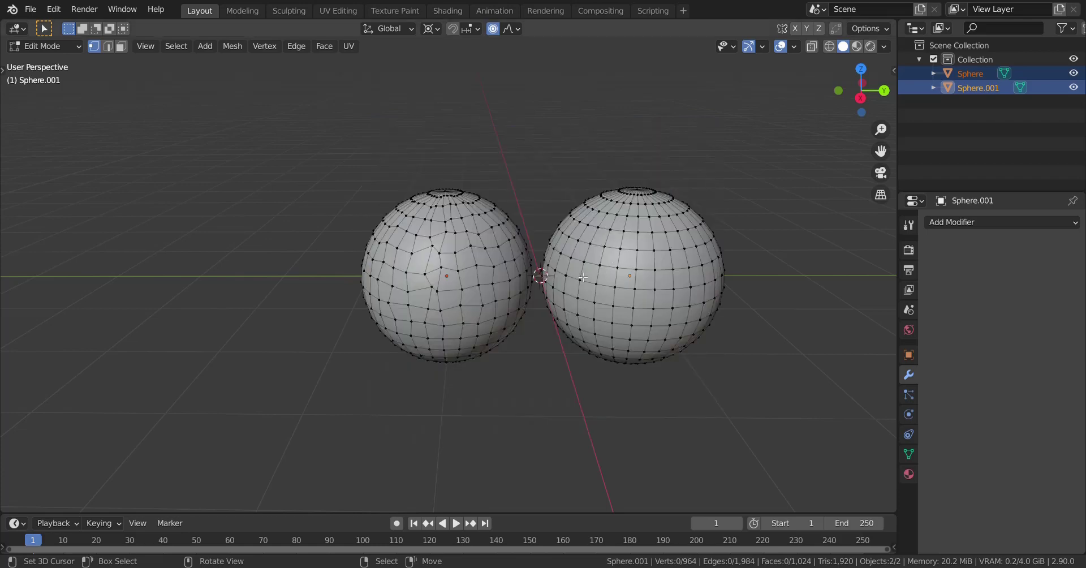
{"action": "middle_click_drag", "start_coordinate": [555, 291], "coordinate": [482, 302]}
{"action": "key", "text": "Tab"}
{"action": "scroll", "coordinate": [457, 295], "scroll_direction": "up", "scroll_amount": 2}
{"action": "scroll", "coordinate": [442, 300], "scroll_direction": "down", "scroll_amount": 1}
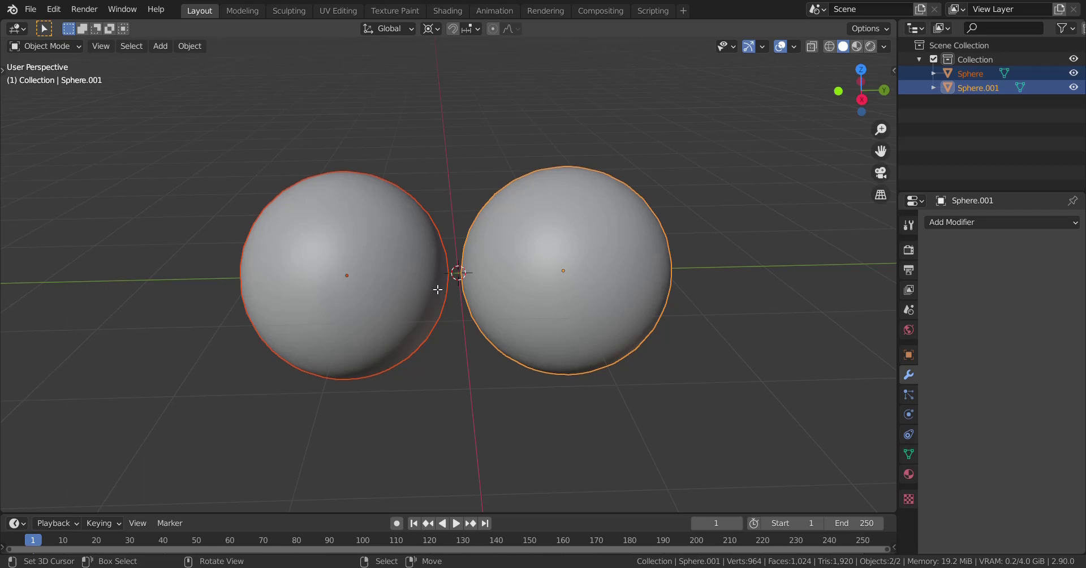
{"action": "key", "text": "Tab"}
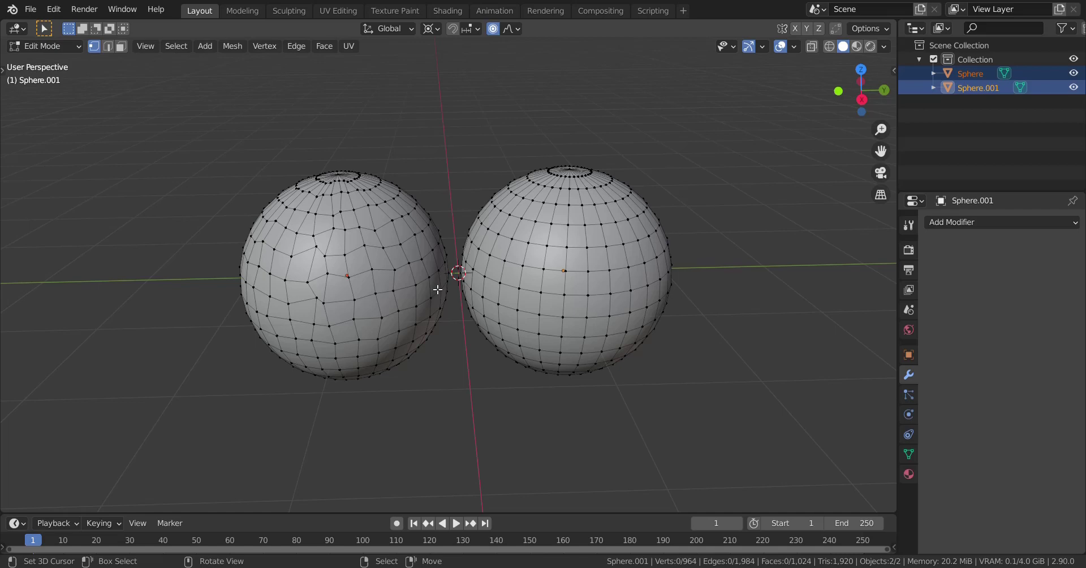
Select a vertical run of five connected vertices on the front of Sphere.001.
{"action": "scroll", "coordinate": [691, 269], "scroll_direction": "up", "scroll_amount": 3}
{"action": "middle_click_drag", "start_coordinate": [690, 269], "coordinate": [610, 291]}
{"action": "left_click", "coordinate": [527, 233]}
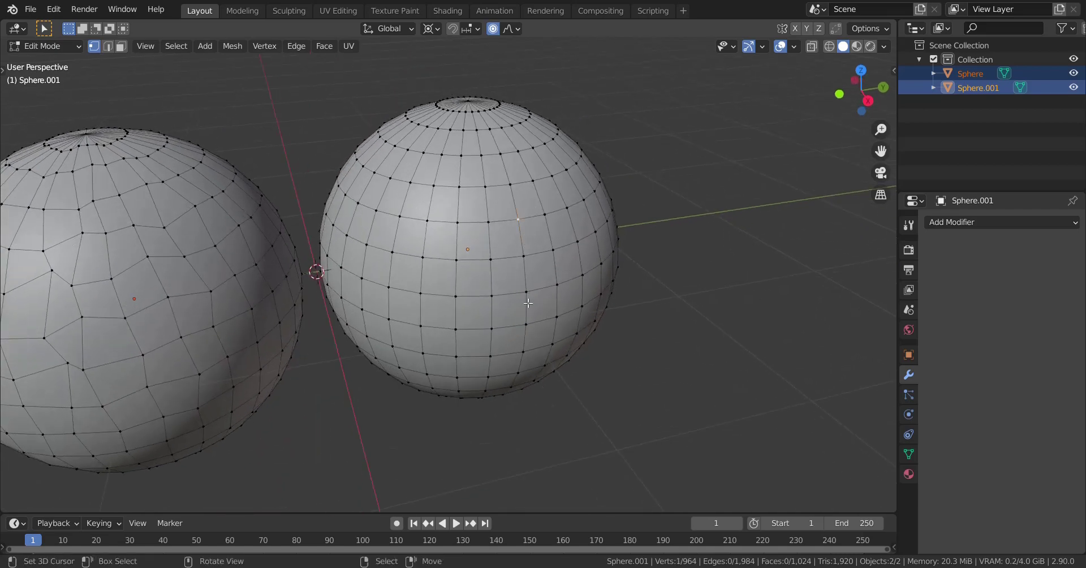
{"action": "left_click", "coordinate": [524, 357], "text": "ctrl"}
{"action": "middle_click_drag", "start_coordinate": [524, 359], "coordinate": [523, 333]}
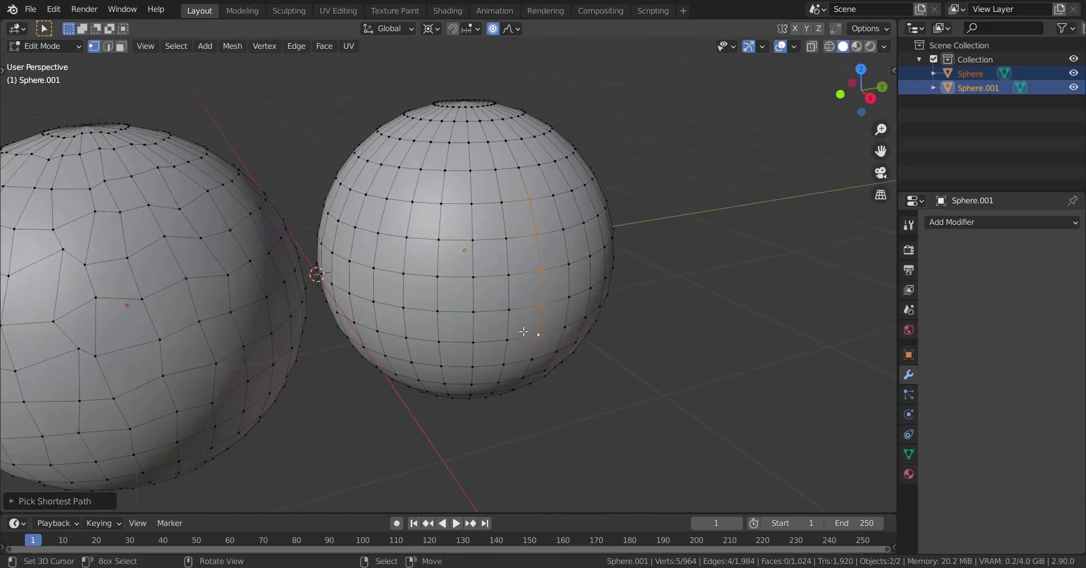
Turn off proportional editing and push the selected vertices inward along the global X axis to dent Sphere.001.
{"action": "key", "text": "g"}
{"action": "key", "text": "x"}
{"action": "key", "text": "Escape"}
{"action": "key", "text": "o"}
{"action": "key", "text": "g"}
{"action": "key", "text": "x"}
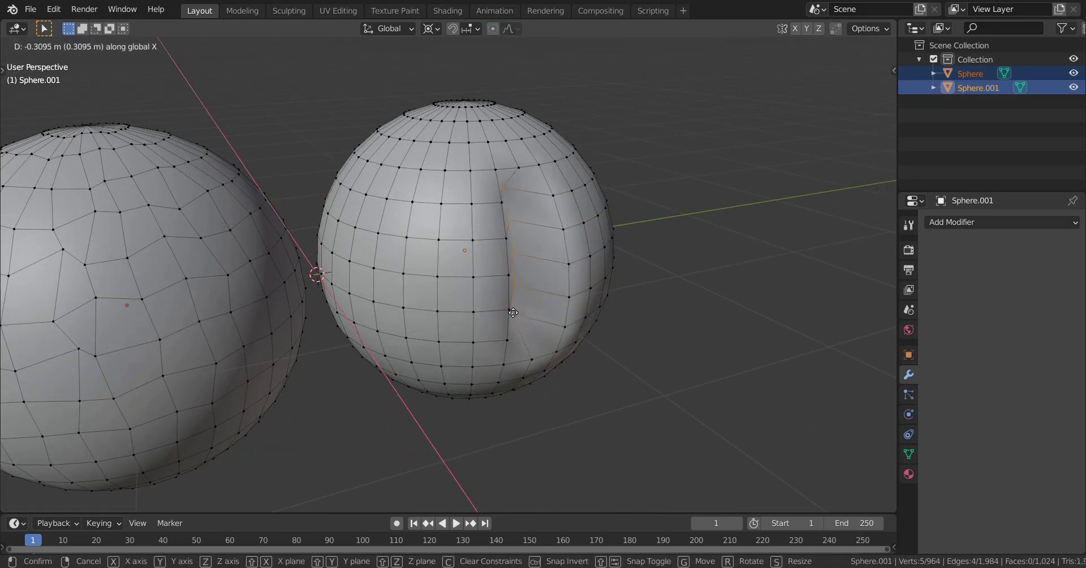
{"action": "left_click", "coordinate": [559, 328]}
Check the dent in Object Mode and undo the vertex move on Sphere.001.
{"action": "middle_click_drag", "start_coordinate": [560, 328], "coordinate": [456, 297]}
{"action": "key", "text": "Tab"}
{"action": "key", "text": "Tab"}
{"action": "key", "text": "ctrl+z"}
{"action": "key", "text": "ctrl+z"}
{"action": "key", "text": "ctrl+z"}
{"action": "middle_click_drag", "start_coordinate": [450, 254], "coordinate": [415, 250]}
{"action": "scroll", "coordinate": [415, 250], "scroll_direction": "up", "scroll_amount": 3}
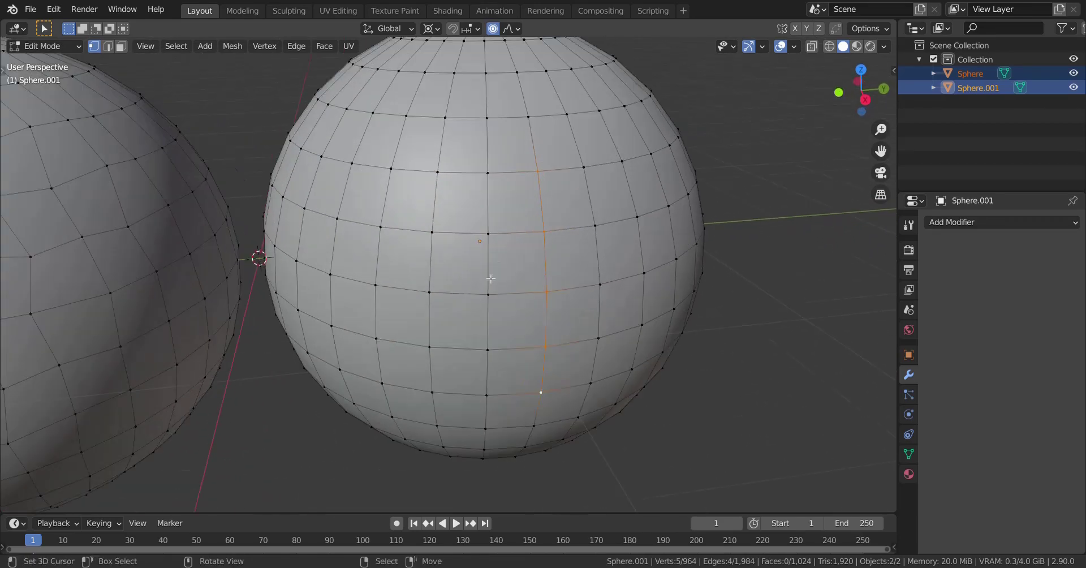
Switch to face selection and inset a single face on the front of Sphere.001.
{"action": "left_click", "coordinate": [121, 45]}
{"action": "left_click", "coordinate": [516, 263]}
{"action": "middle_click_drag", "start_coordinate": [515, 263], "coordinate": [520, 258]}
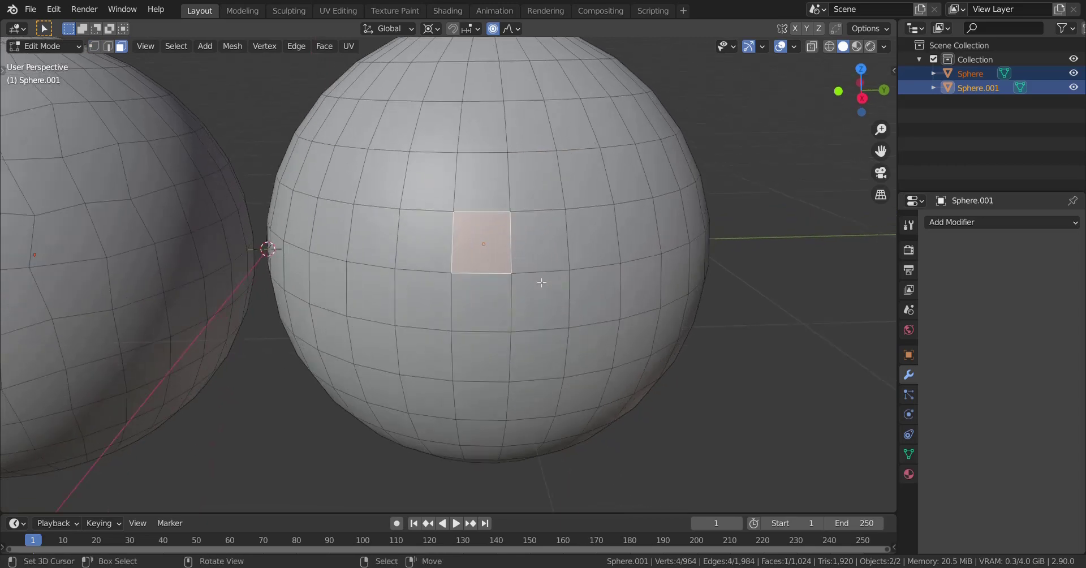
{"action": "key", "text": "i"}
{"action": "left_click", "coordinate": [545, 297]}
{"action": "middle_click_drag", "start_coordinate": [546, 297], "coordinate": [572, 297]}
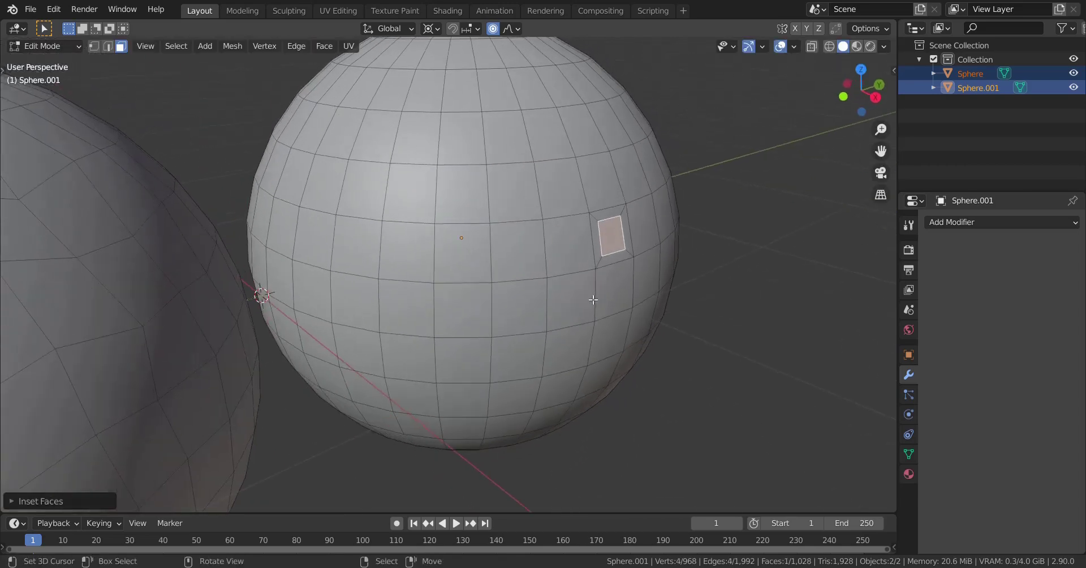
Try to push the inset face inward along global X with random-falloff proportional editing, undo it, and disable proportional editing.
{"action": "key", "text": "g"}
{"action": "key", "text": "y"}
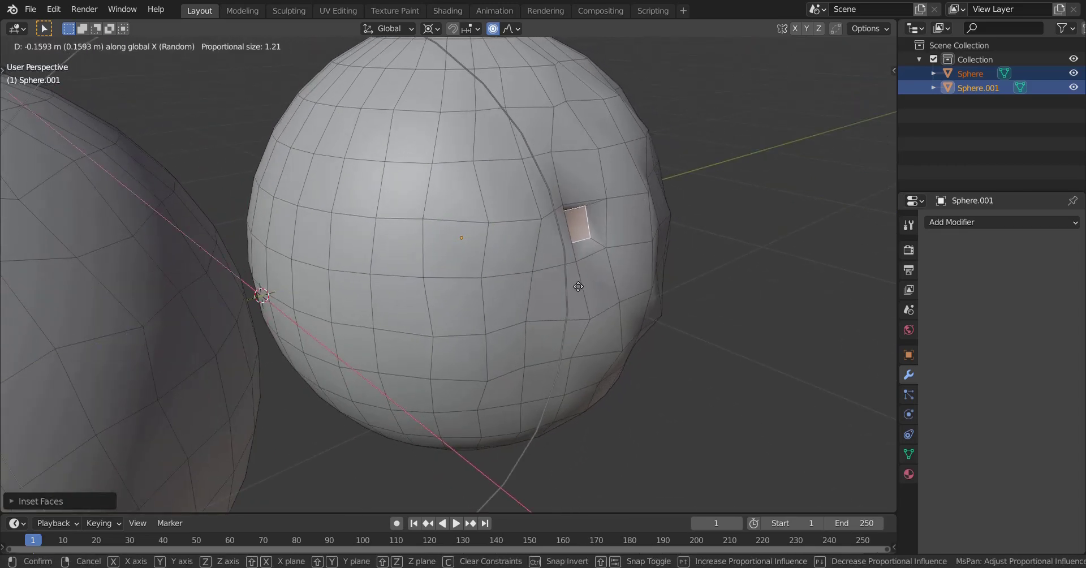
{"action": "left_click", "coordinate": [586, 293]}
{"action": "middle_click_drag", "start_coordinate": [586, 292], "coordinate": [335, 301]}
{"action": "key", "text": "ctrl+z"}
{"action": "key", "text": "o"}
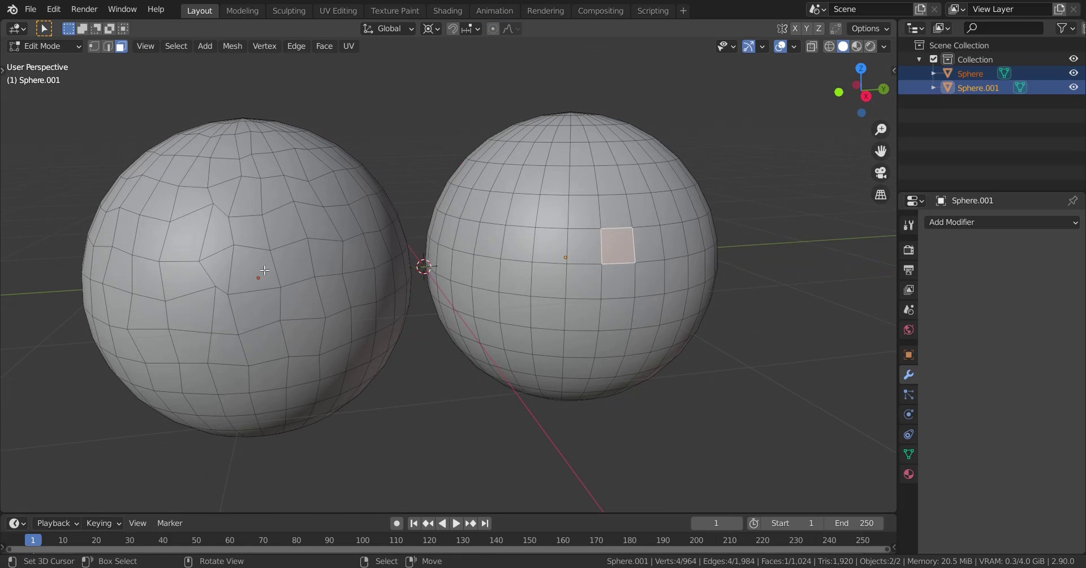
Switch to vertex selection and select the uneven vertical path of six vertices on the front of the left sphere.
{"action": "left_click", "coordinate": [245, 196]}
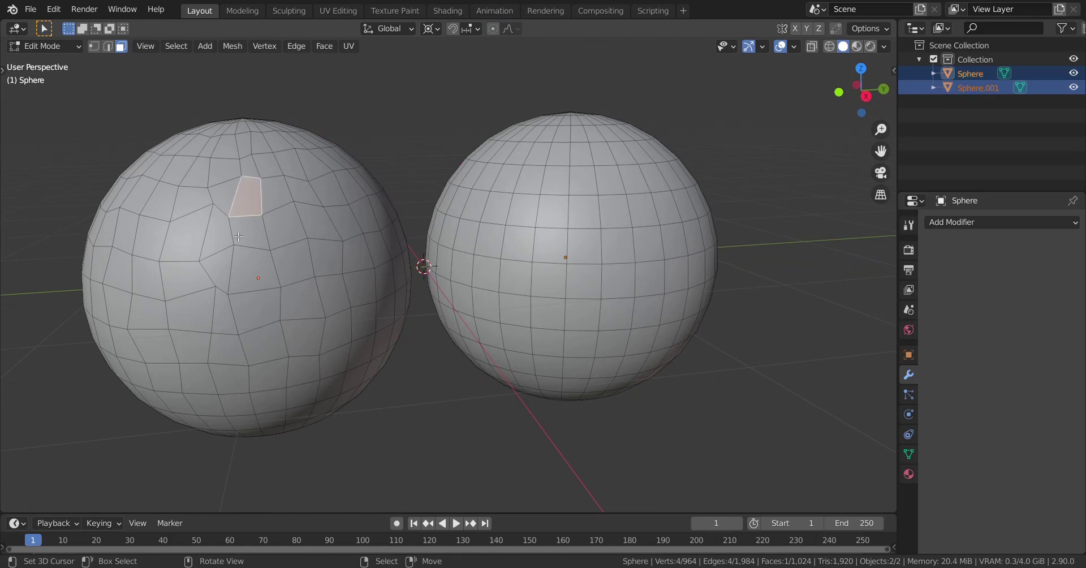
{"action": "left_click", "coordinate": [94, 45]}
{"action": "left_click", "coordinate": [240, 175]}
{"action": "left_click", "coordinate": [250, 365], "text": "ctrl"}
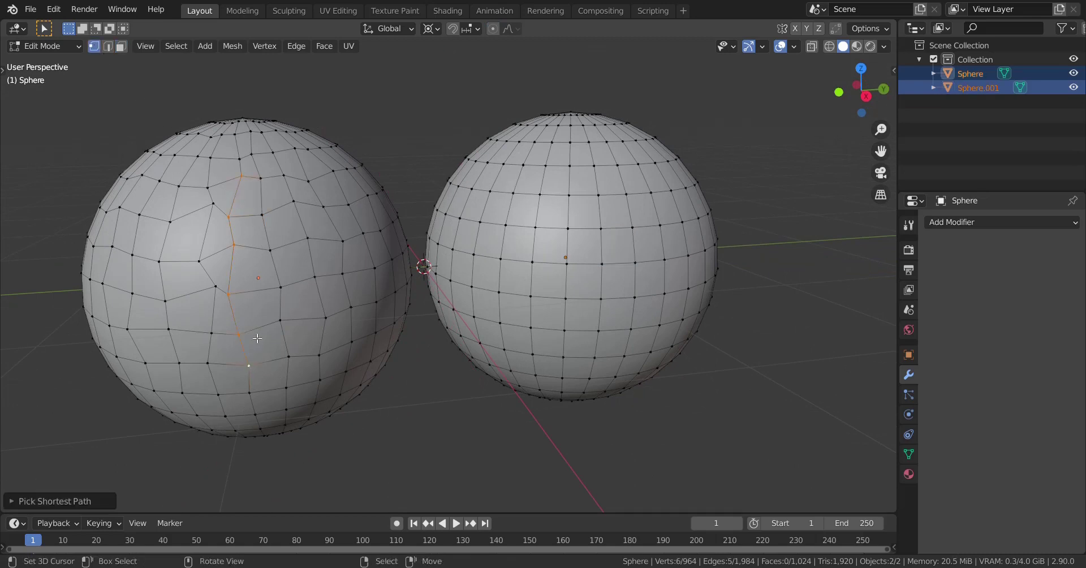
{"action": "middle_click_drag", "start_coordinate": [249, 366], "coordinate": [254, 279]}
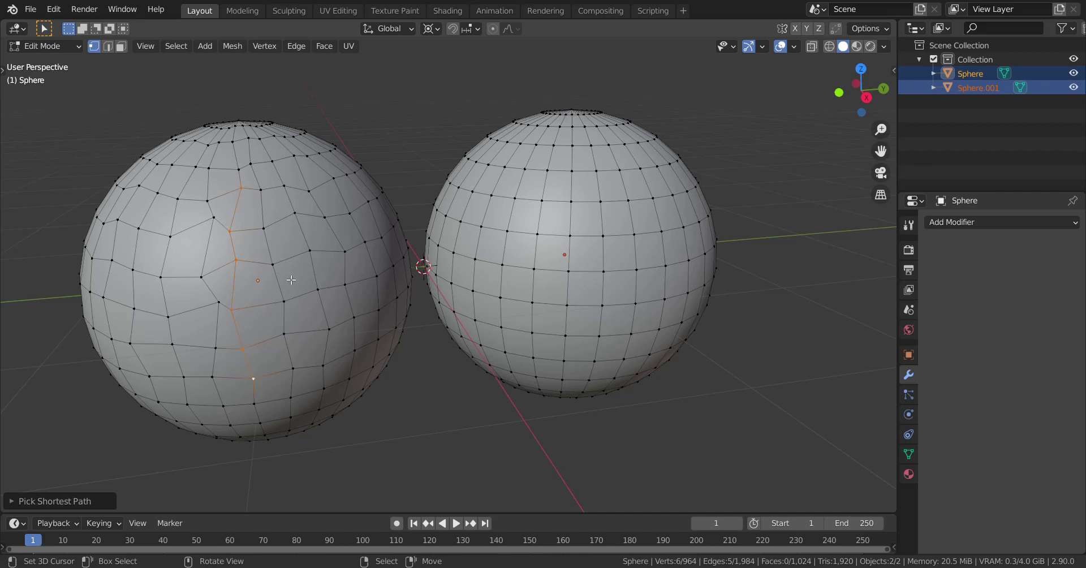
Return to Object Mode and set the viewport lighting to MatCap with the glossy red matcap that has a white highlight stripe.
{"action": "key", "text": "Tab"}
{"action": "middle_click_drag", "start_coordinate": [424, 304], "coordinate": [565, 256]}
{"action": "scroll", "coordinate": [482, 323], "scroll_direction": "up", "scroll_amount": 2}
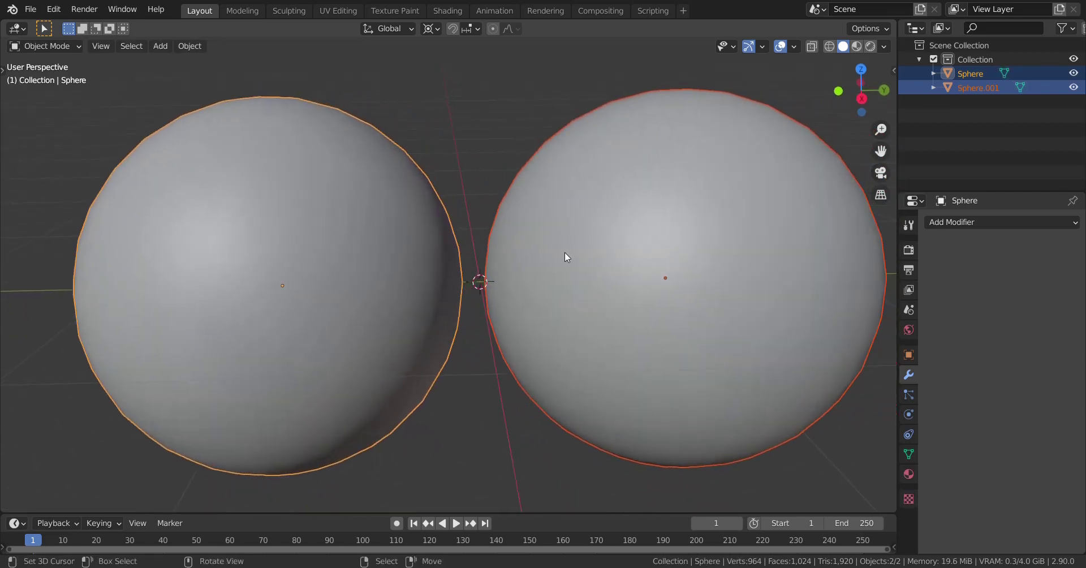
{"action": "left_click", "coordinate": [883, 47]}
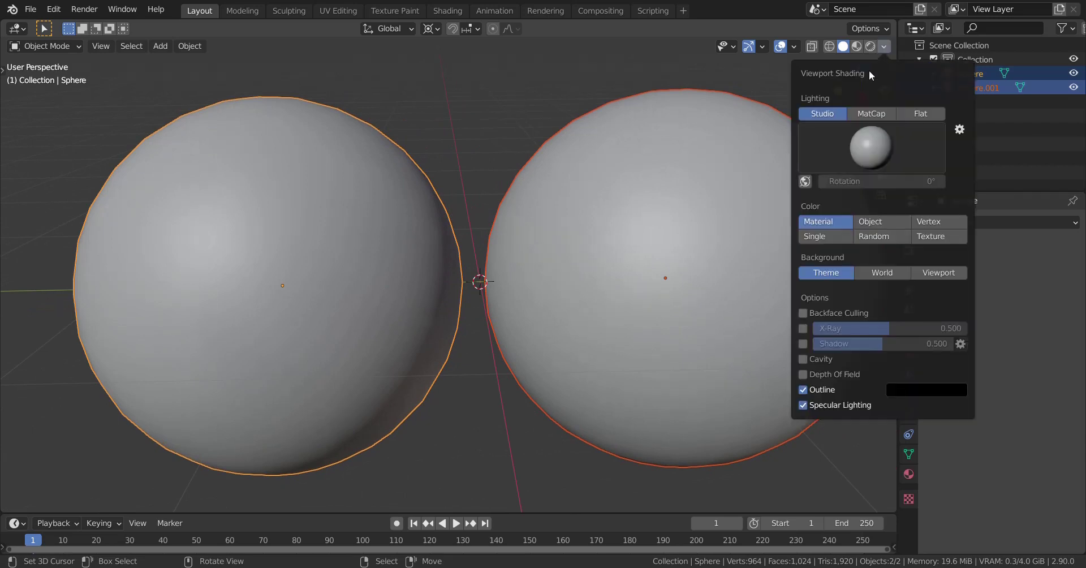
{"action": "left_click", "coordinate": [869, 114]}
{"action": "left_click", "coordinate": [874, 140]}
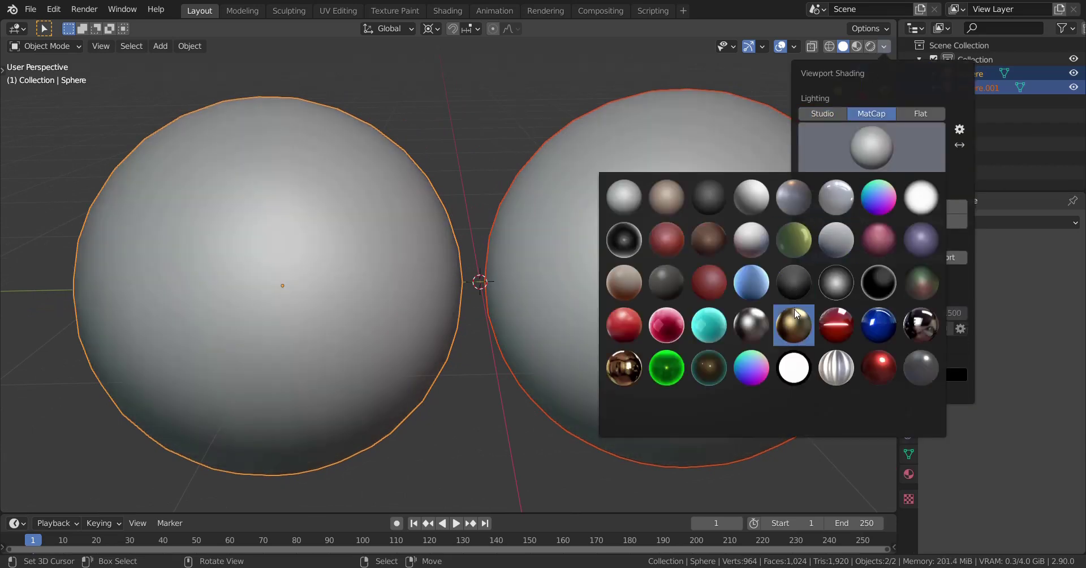
{"action": "left_click", "coordinate": [835, 324]}
{"action": "middle_click_drag", "start_coordinate": [367, 316], "coordinate": [365, 309]}
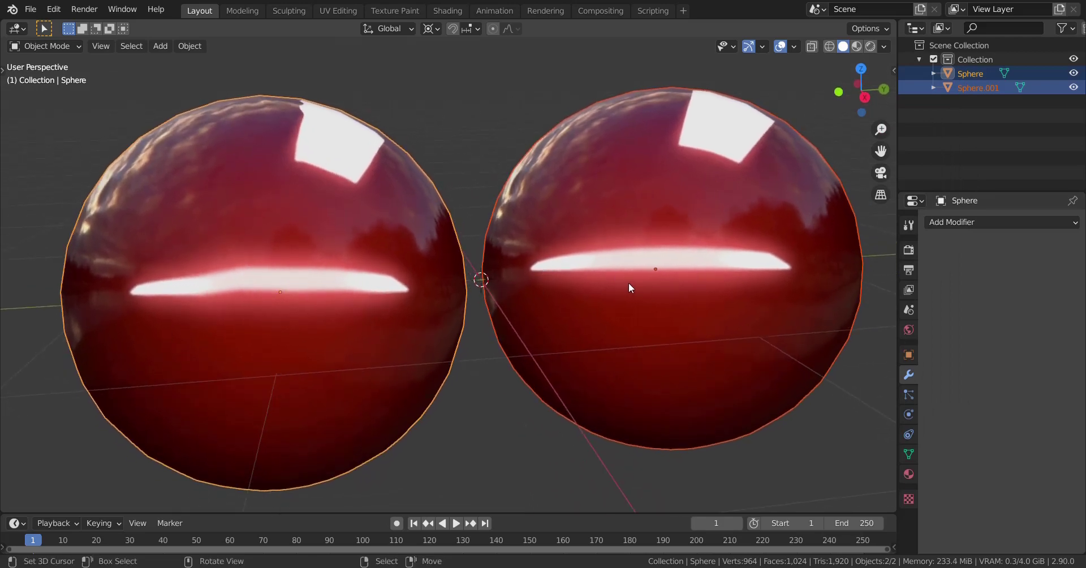
Compare the highlight stripes on both spheres and switch the viewport matcap to the dark metallic one with soft highlights.
{"action": "middle_click_drag", "start_coordinate": [629, 282], "coordinate": [565, 285]}
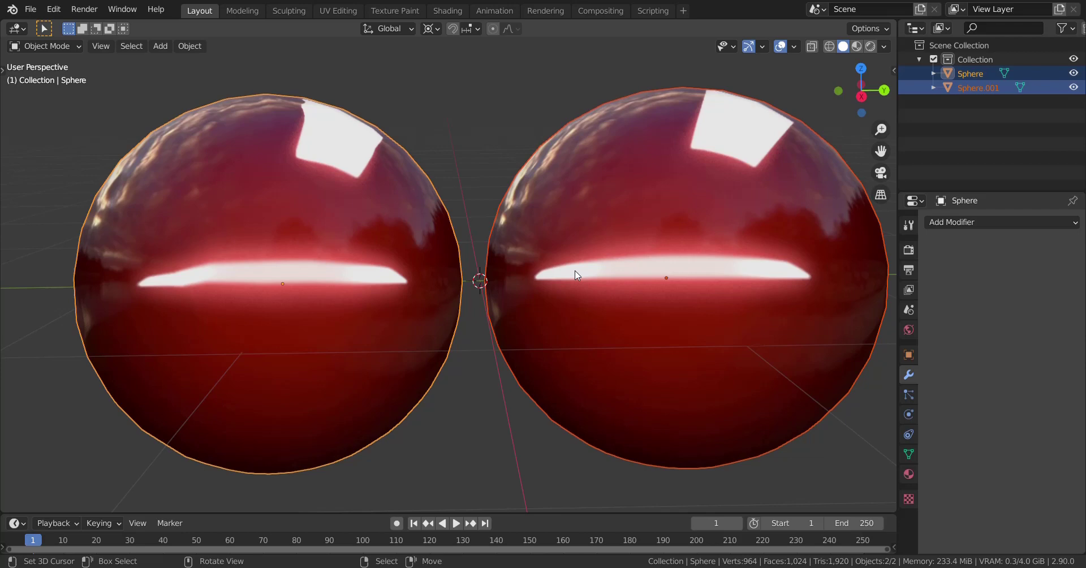
{"action": "left_click", "coordinate": [884, 46]}
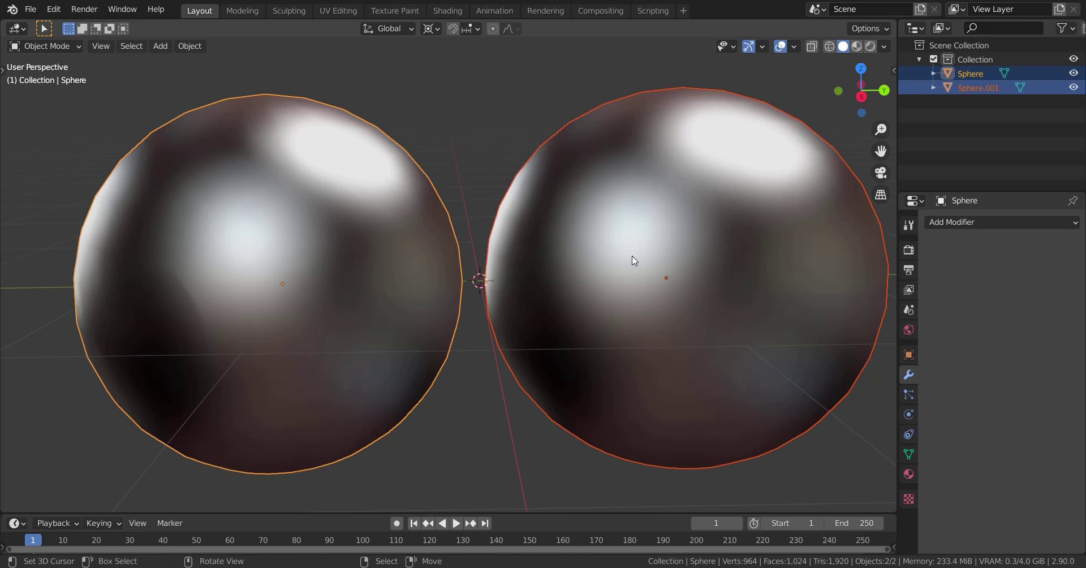
Add a Subdivision Surface modifier to Sphere and another to Sphere.001.
{"action": "left_click", "coordinate": [860, 203], "text": "ctrl"}
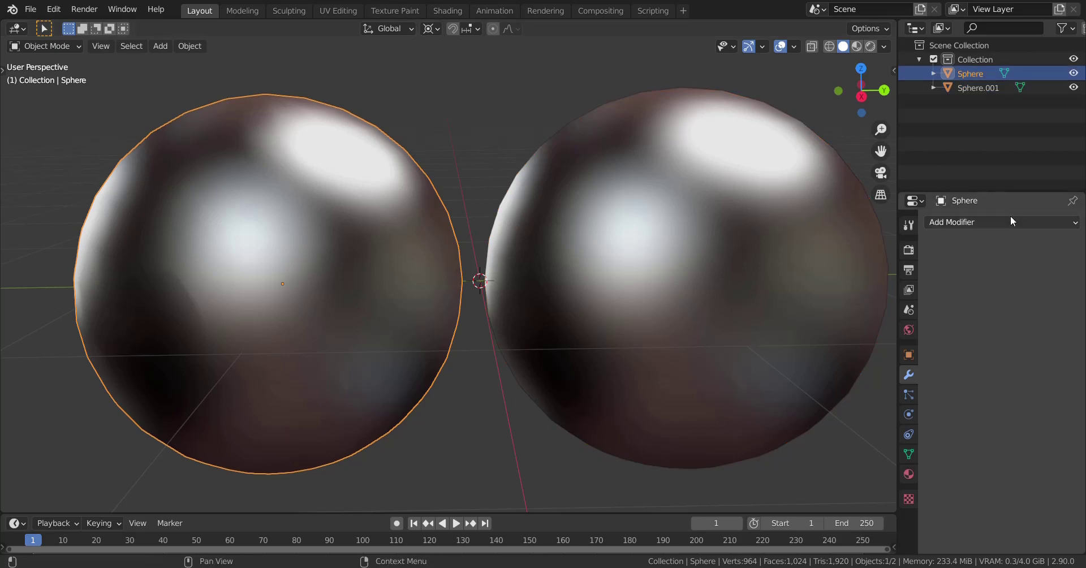
{"action": "left_click", "coordinate": [1010, 220]}
{"action": "left_click", "coordinate": [814, 453]}
{"action": "left_click", "coordinate": [789, 375]}
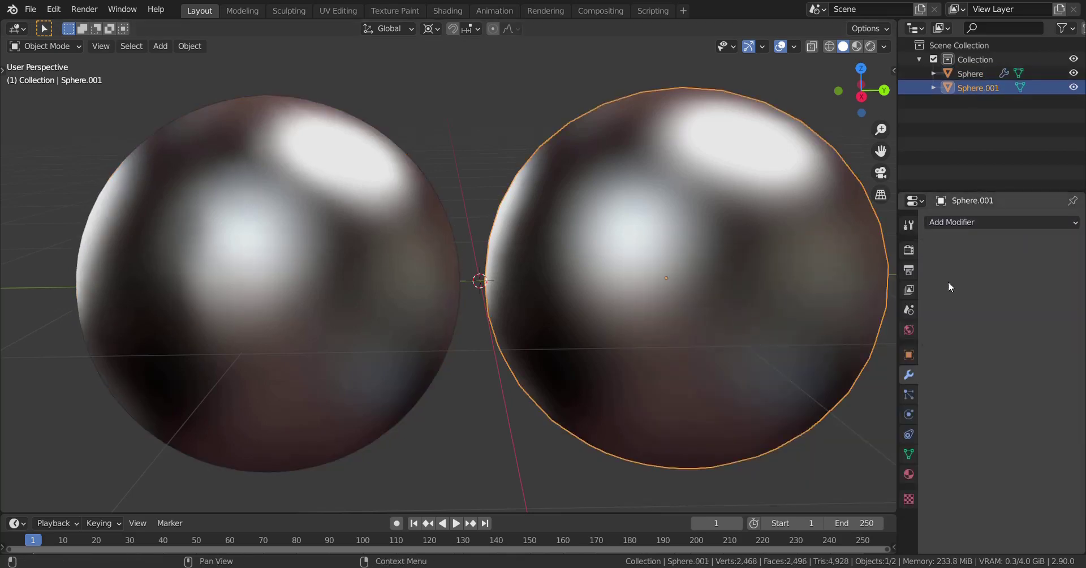
{"action": "left_click", "coordinate": [1018, 222]}
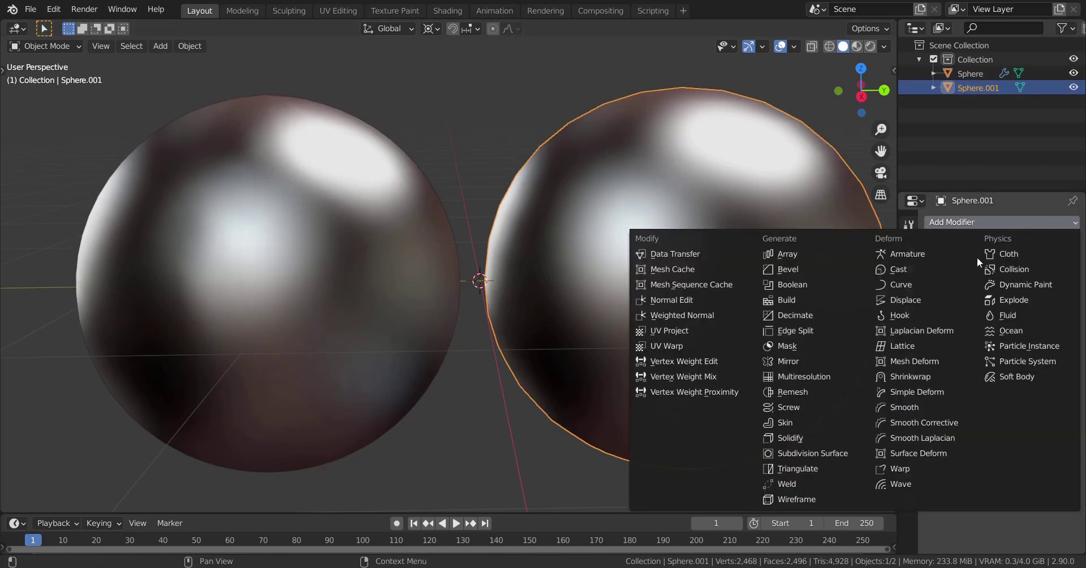
{"action": "left_click", "coordinate": [847, 452]}
{"action": "middle_click_drag", "start_coordinate": [384, 314], "coordinate": [249, 235]}
{"action": "middle_click_drag", "start_coordinate": [363, 270], "coordinate": [331, 272]}
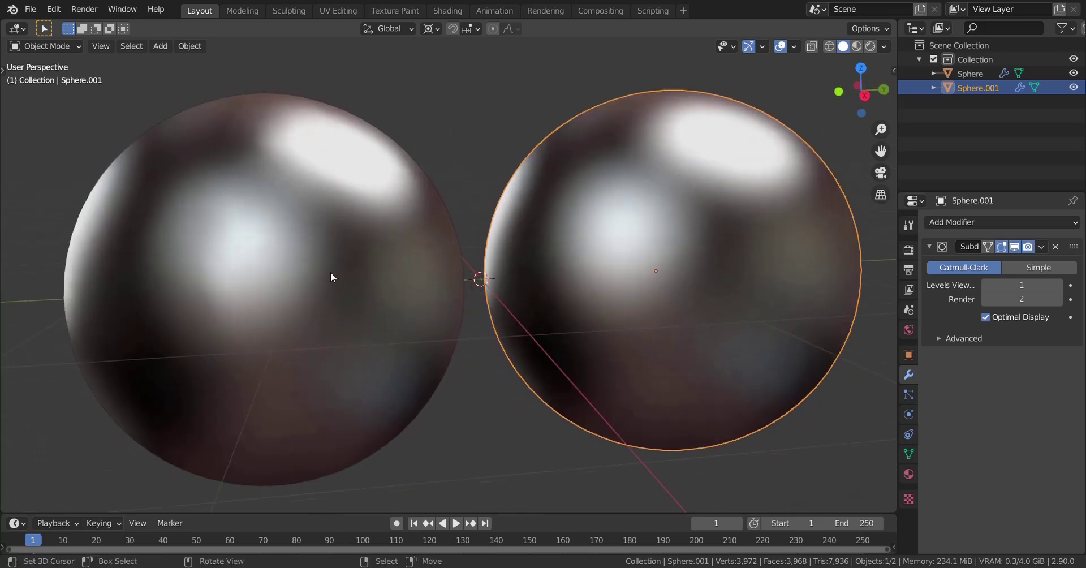
Select the left sphere, restore the glossy red striped matcap, and compare the reflections across both subdivided spheres.
{"action": "left_click", "coordinate": [330, 271]}
{"action": "left_click", "coordinate": [883, 47]}
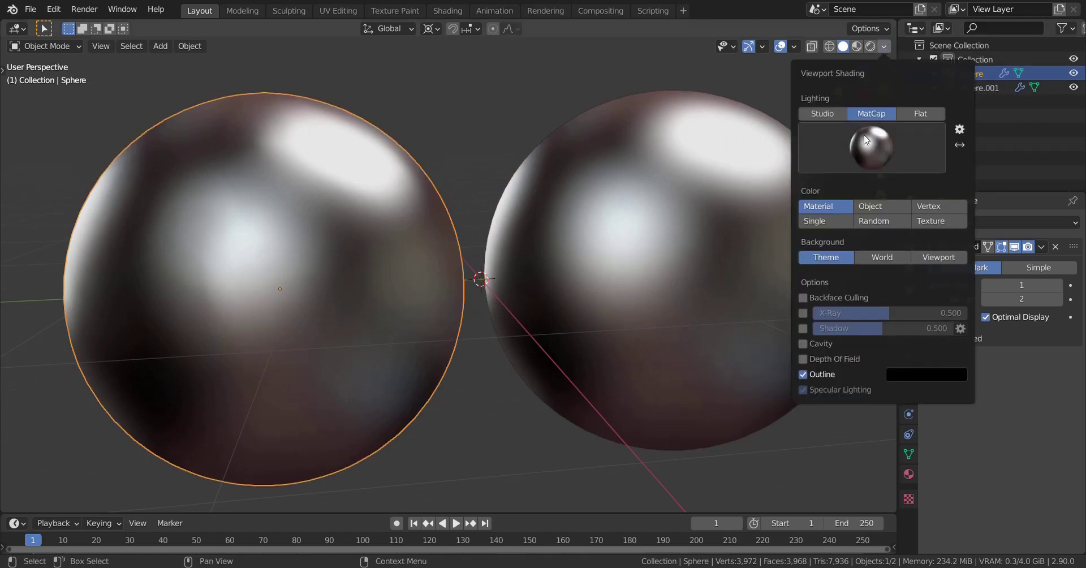
{"action": "left_click", "coordinate": [871, 146]}
{"action": "left_click", "coordinate": [832, 330]}
{"action": "mouse_move", "coordinate": [507, 306]}
{"action": "middle_mouse_down"}
{"action": "mouse_move", "coordinate": [516, 354]}
{"action": "mouse_move", "coordinate": [524, 305]}
{"action": "middle_mouse_up"}
{"action": "middle_click_drag", "start_coordinate": [313, 283], "coordinate": [514, 287]}
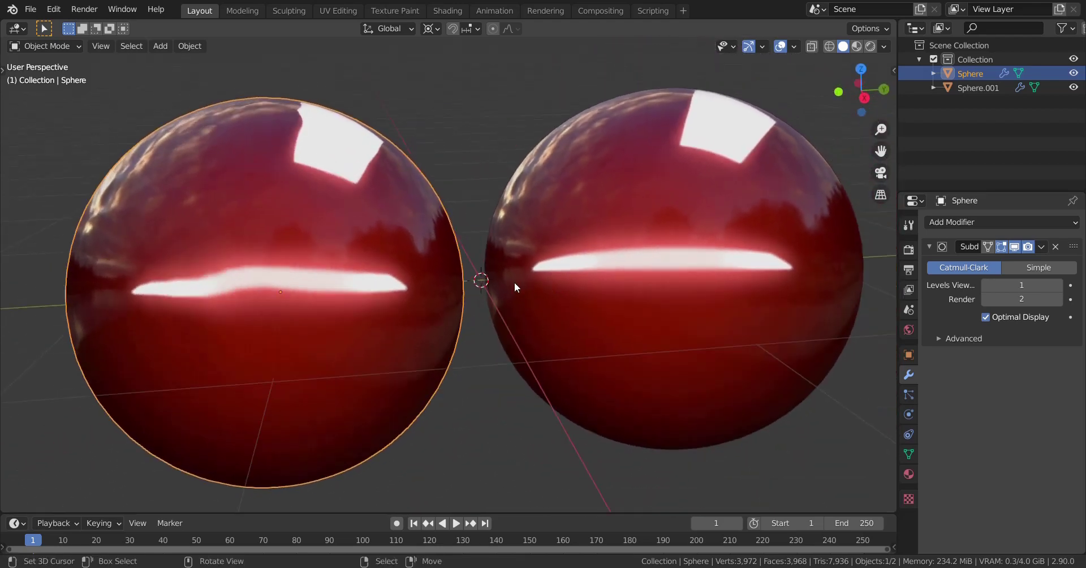
{"action": "middle_click_drag", "start_coordinate": [332, 279], "coordinate": [388, 274]}
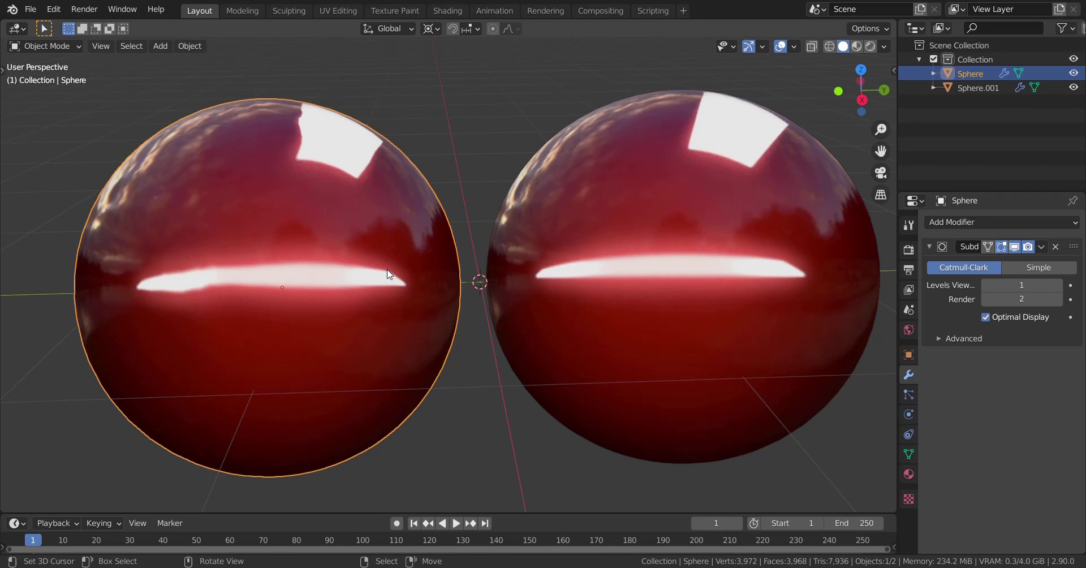
Undo the last three operations on the spheres.
{"action": "key", "text": "ctrl+z"}
{"action": "key", "text": "ctrl+z"}
{"action": "key", "text": "ctrl+z"}
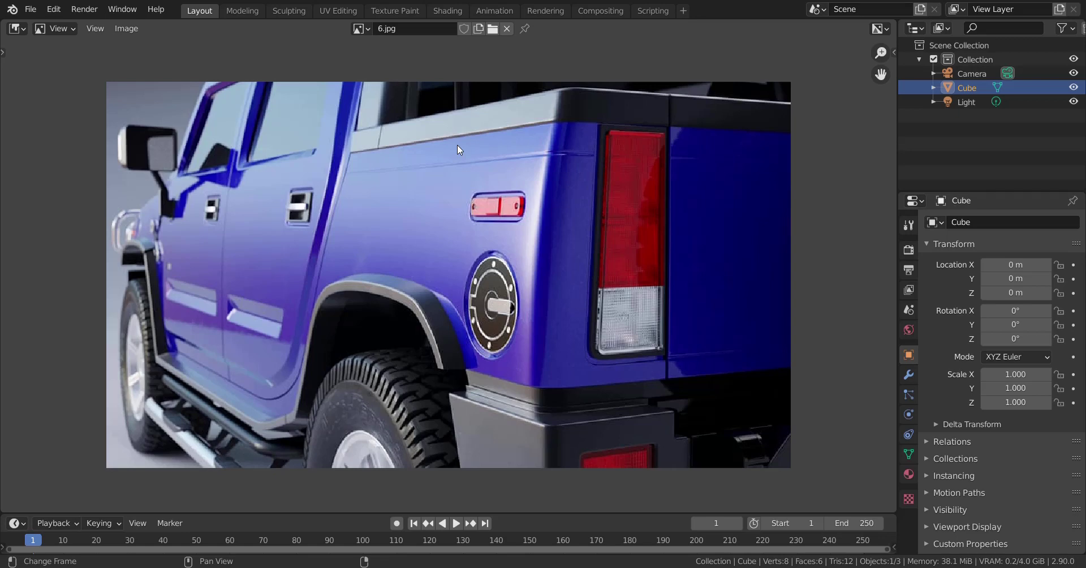
View the vehicle reference images 3.jpg, 4.jpg and 6.jpg in turn to examine the wireframe, rear view and side-panel reflections.
{"action": "left_click", "coordinate": [362, 28]}
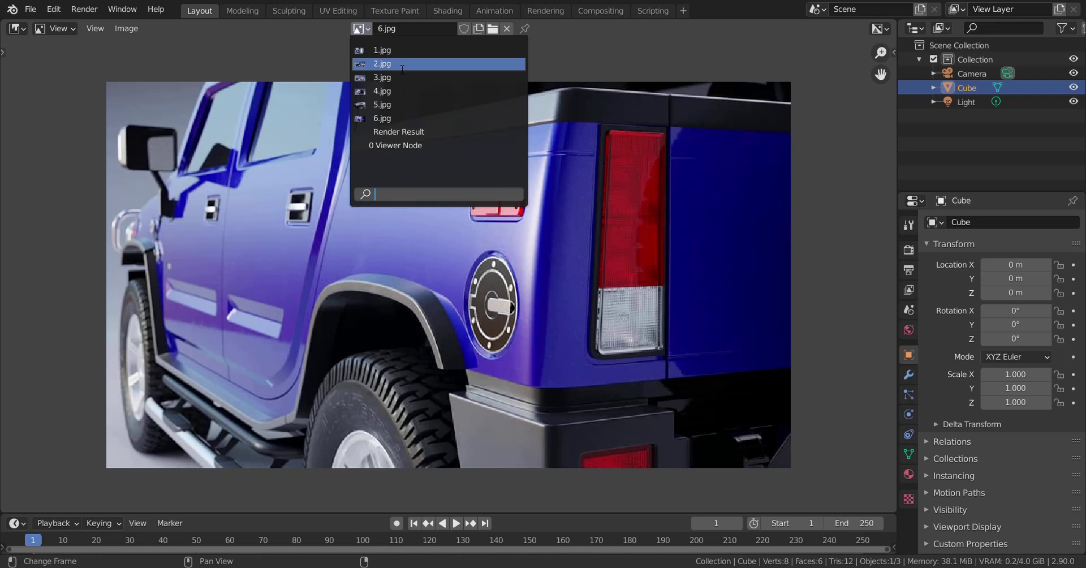
{"action": "left_click", "coordinate": [376, 77]}
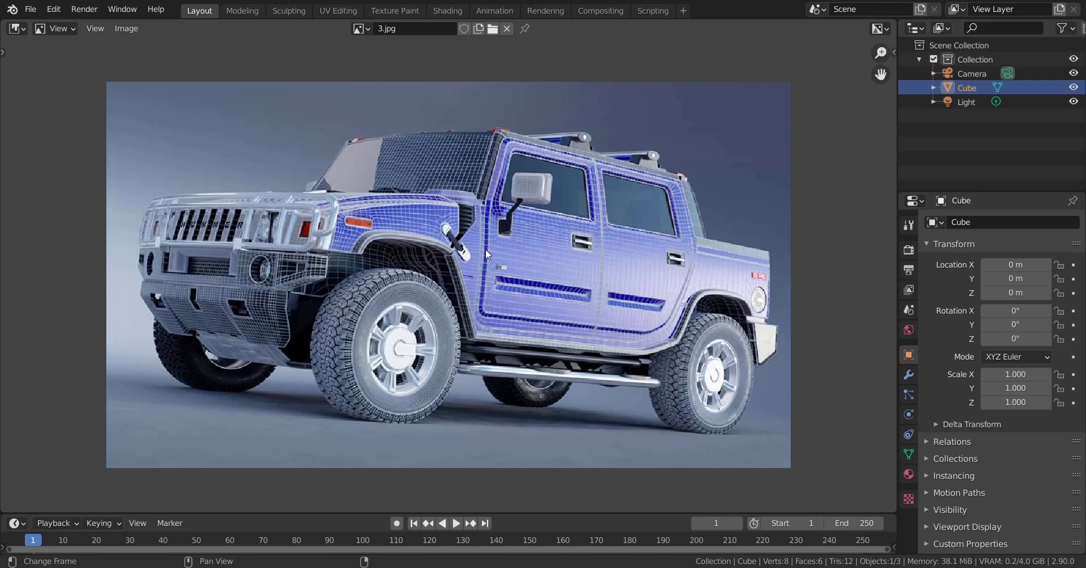
{"action": "left_click", "coordinate": [364, 25]}
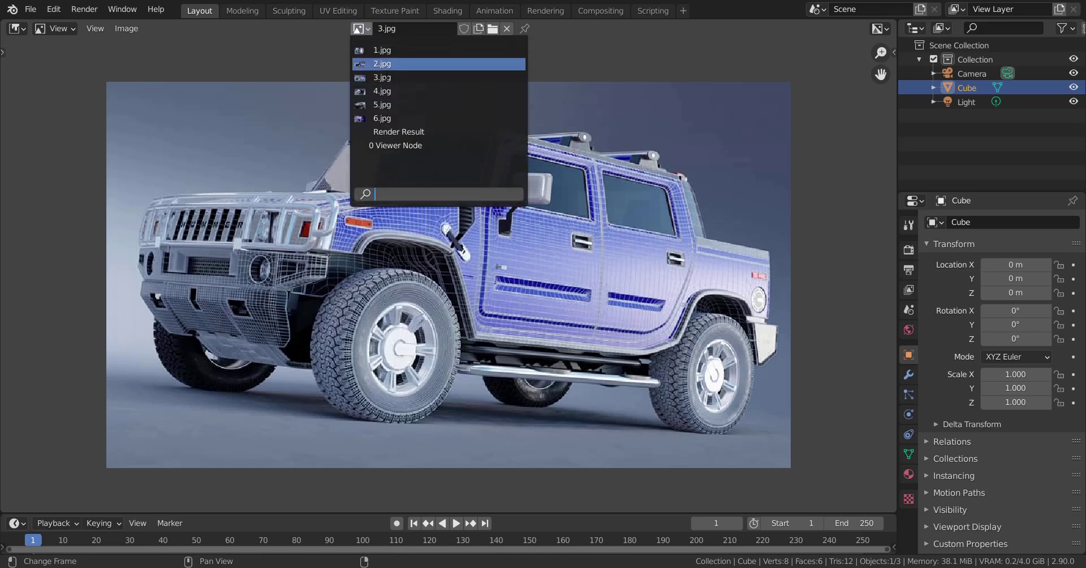
{"action": "left_click", "coordinate": [383, 92]}
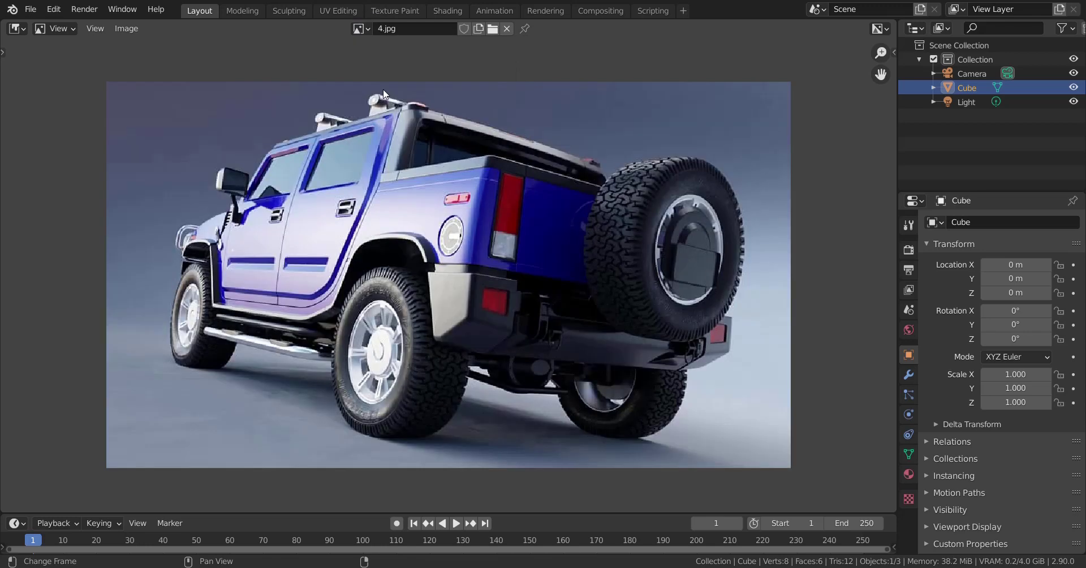
{"action": "left_click", "coordinate": [360, 28]}
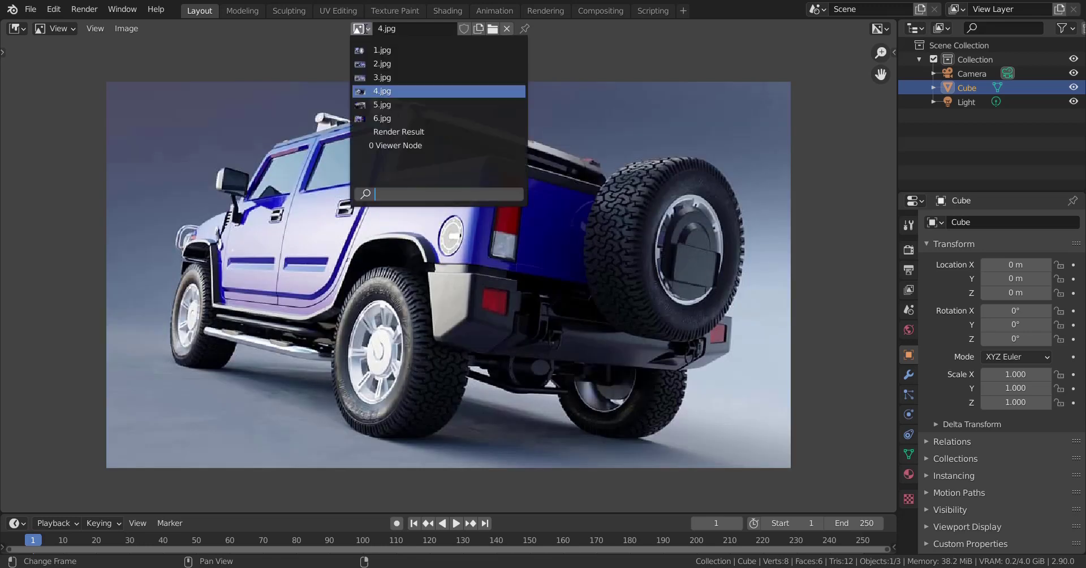
{"action": "left_click", "coordinate": [385, 119]}
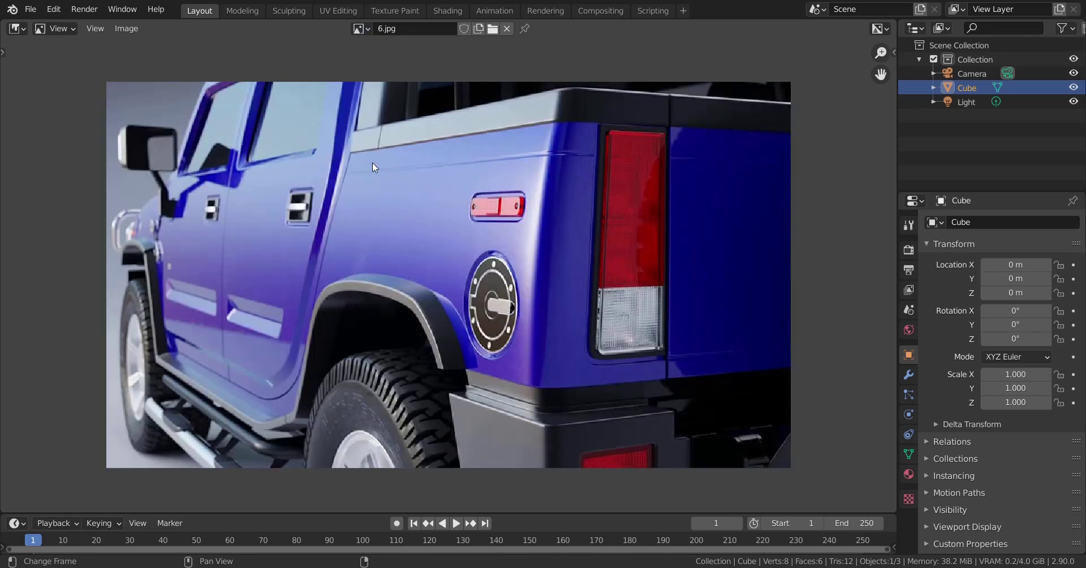